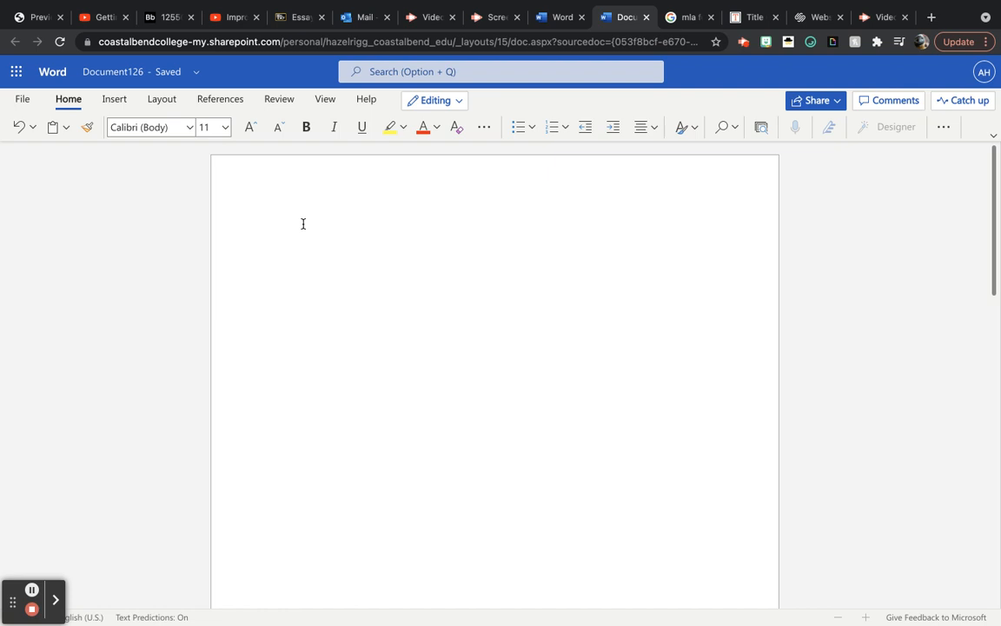
Step: Fill the blank page with the sample essay: student and professor names, English 1301, 5 October 2021, centred "Title of Essay", and two indented paragraphs
click(302, 223)
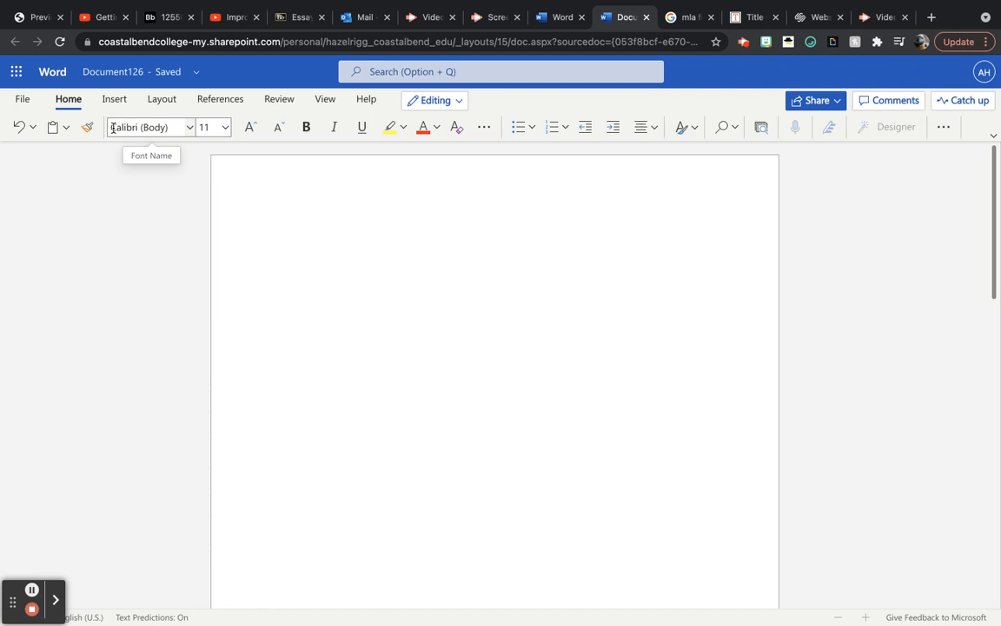
text(Jane Doe Professor Hazelrigg English 1301 5 October 2021 Title of Essay Begin typing your essay. Then you will need to think about the spacing. How much room should you have between lines? On the second paragraph make sure you stay with double-spacing and do NOT space break. Just use your tab!)
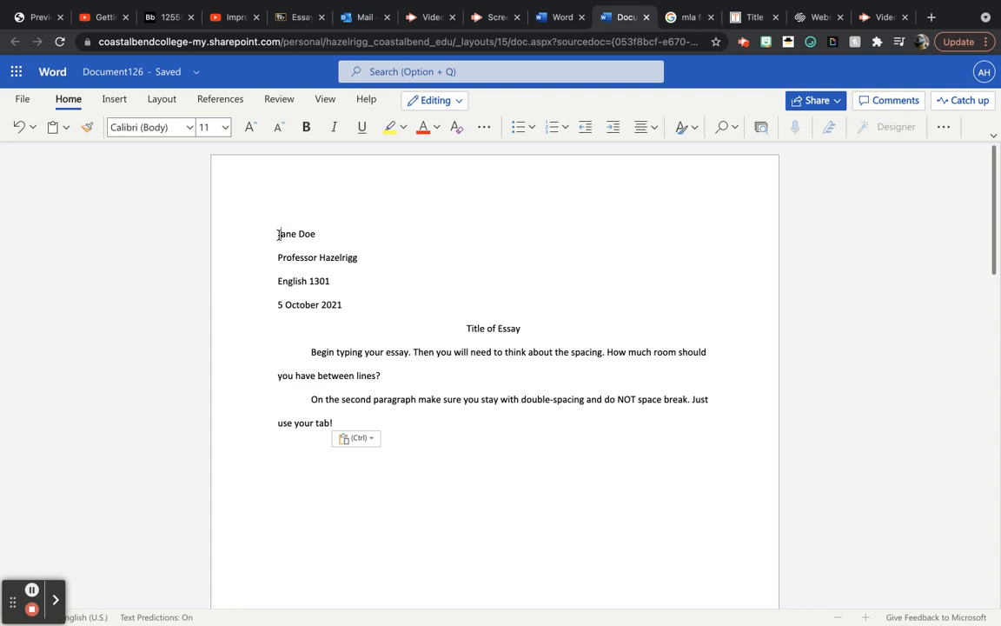
Step: Examine the four MLA heading lines for student, professor, course and date, and the centred essay title
drag(278, 235, 350, 300)
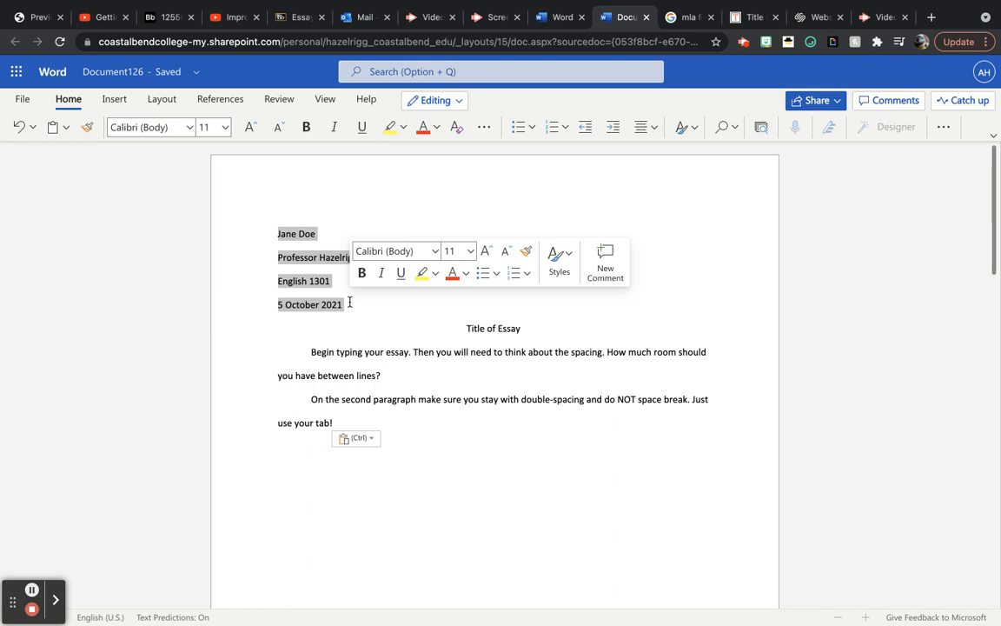
click(314, 235)
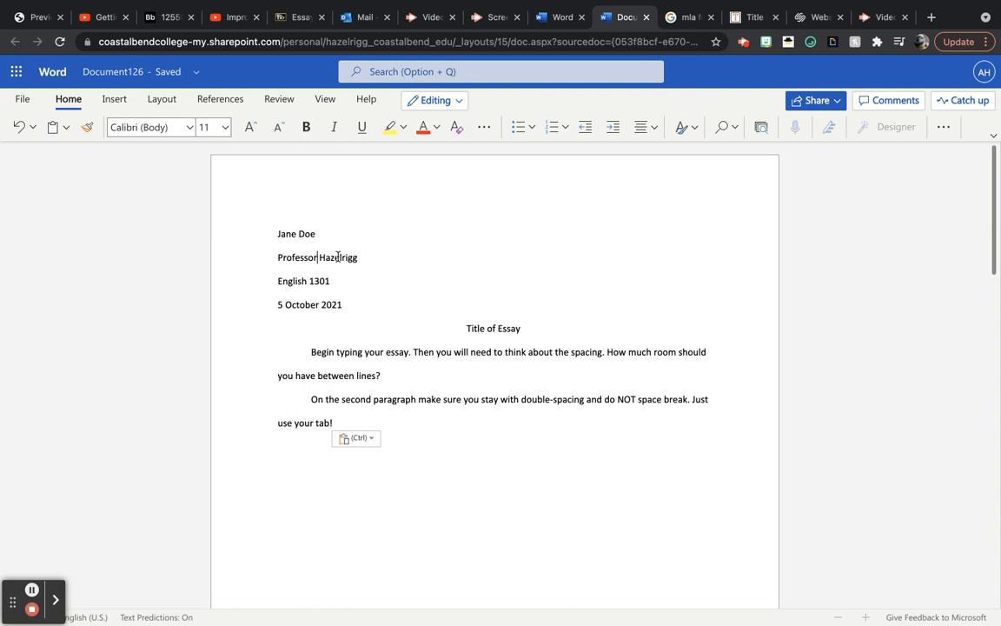
drag(277, 281, 334, 283)
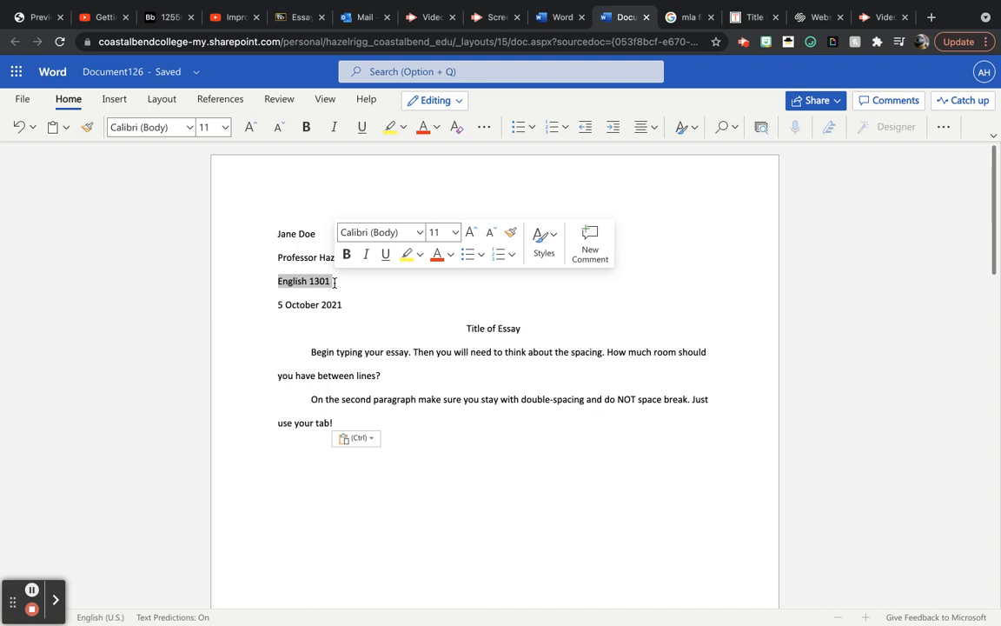
click(279, 305)
drag(279, 305, 344, 305)
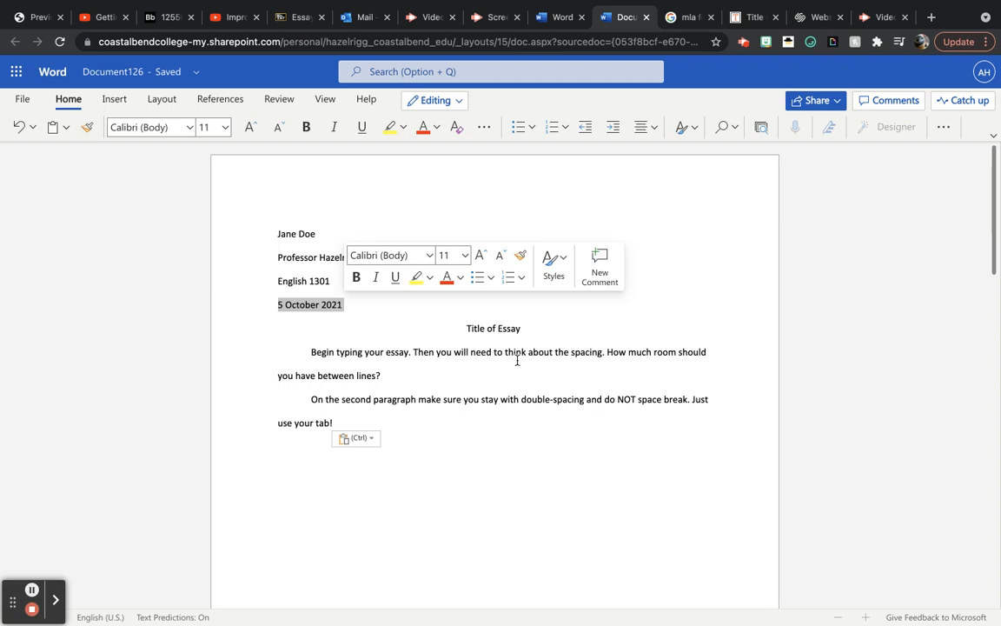
click(464, 328)
drag(464, 328, 522, 331)
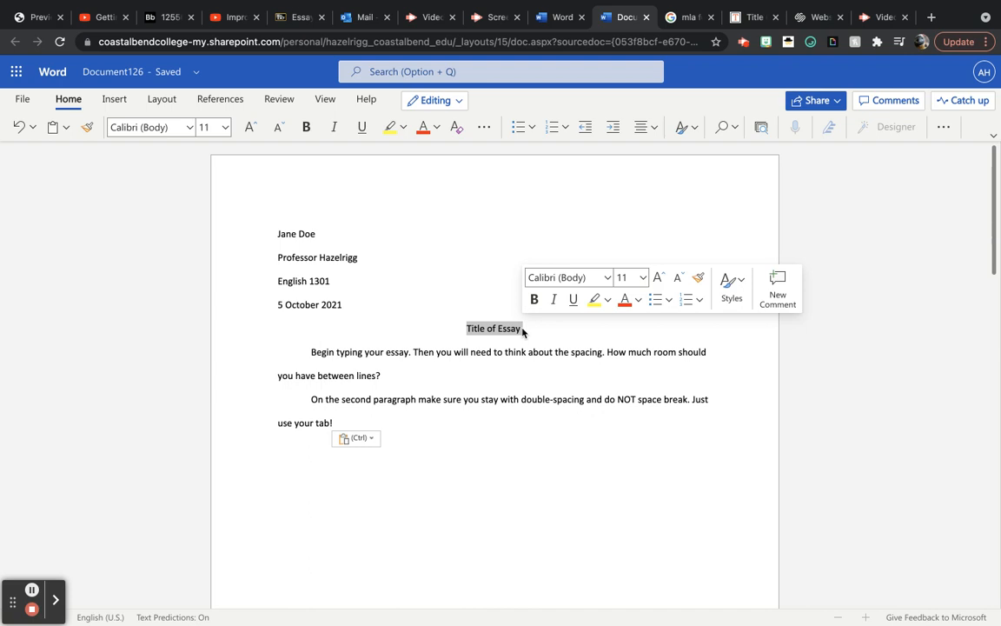
click(522, 330)
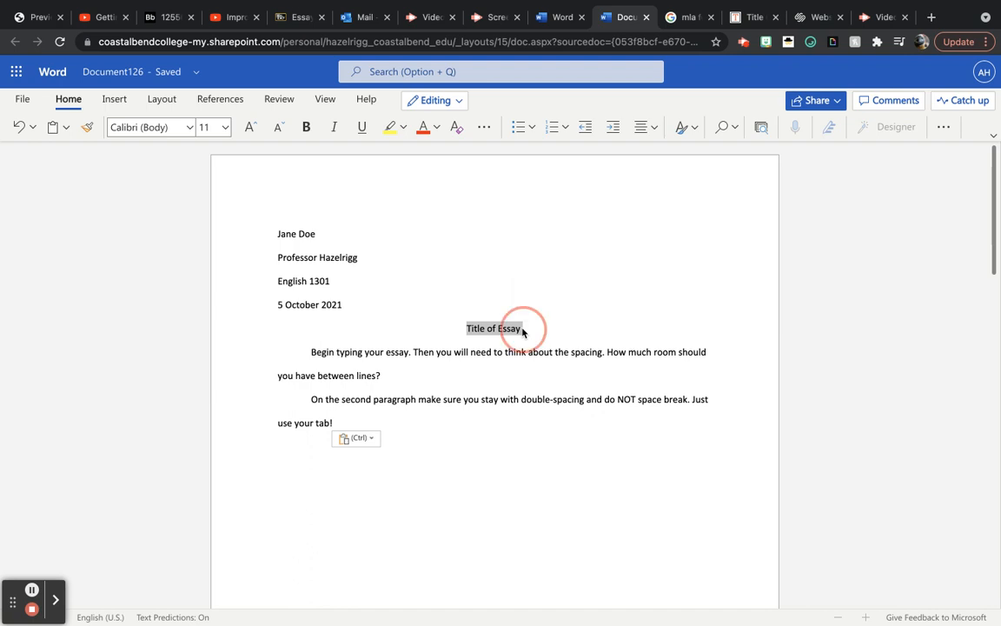
click(466, 330)
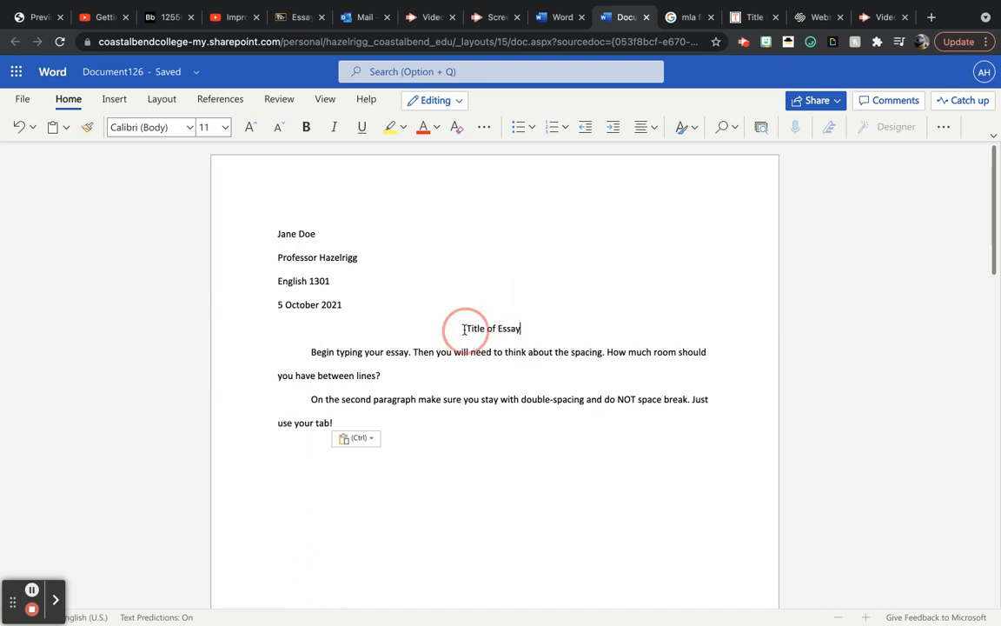
drag(467, 329, 521, 335)
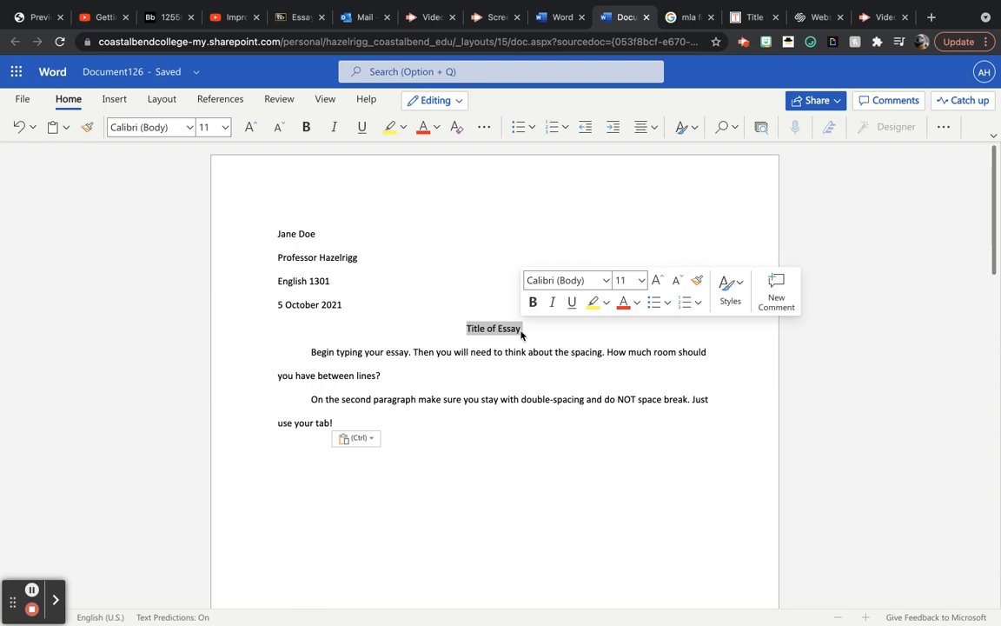
click(480, 352)
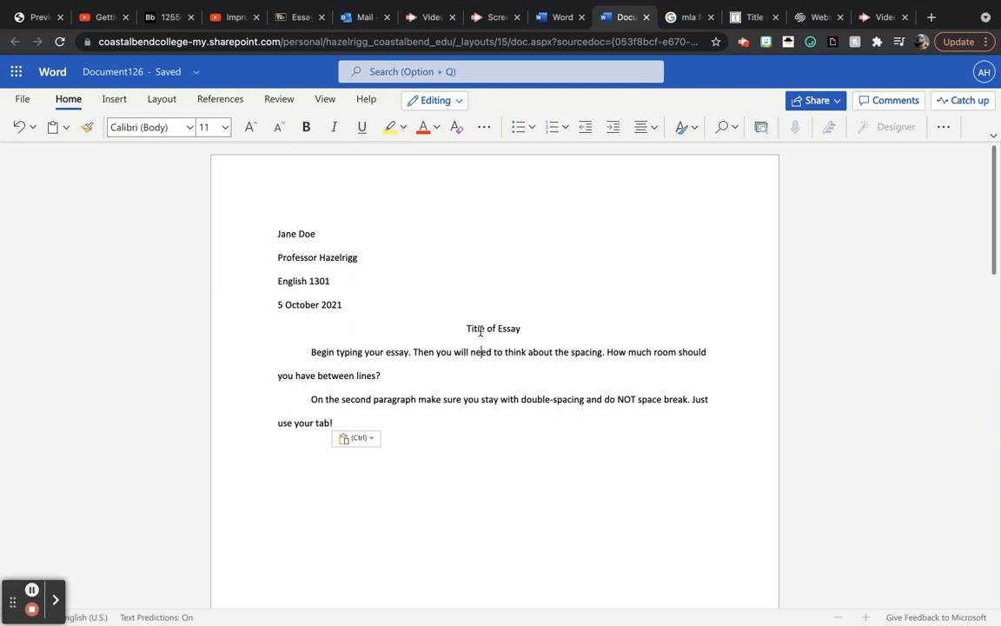
Step: Switch to the Capitalize My Title website and replace the title in its MLA converter with "Title of Essay"
click(804, 25)
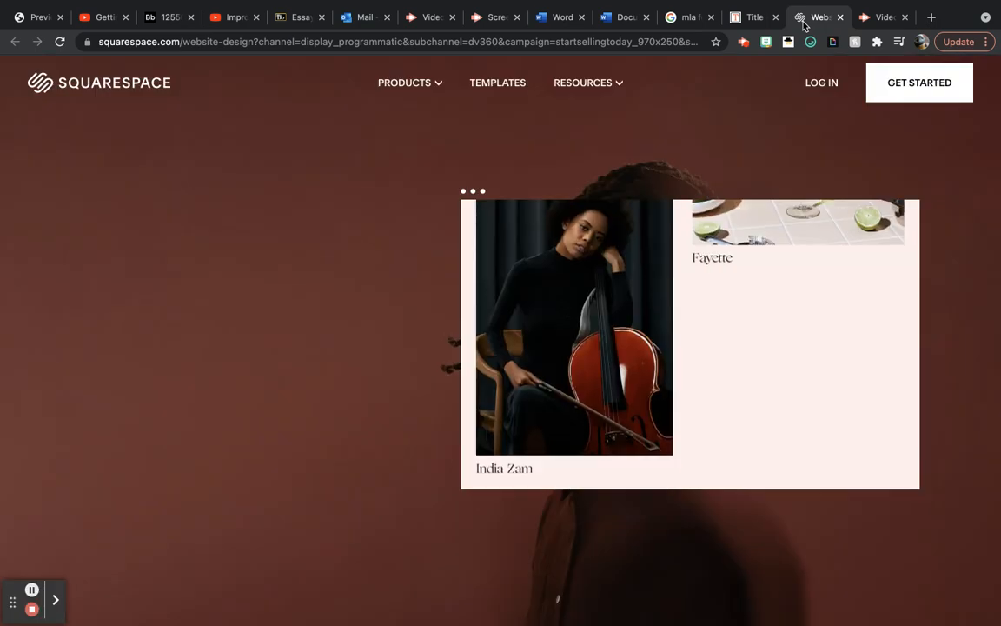
click(752, 19)
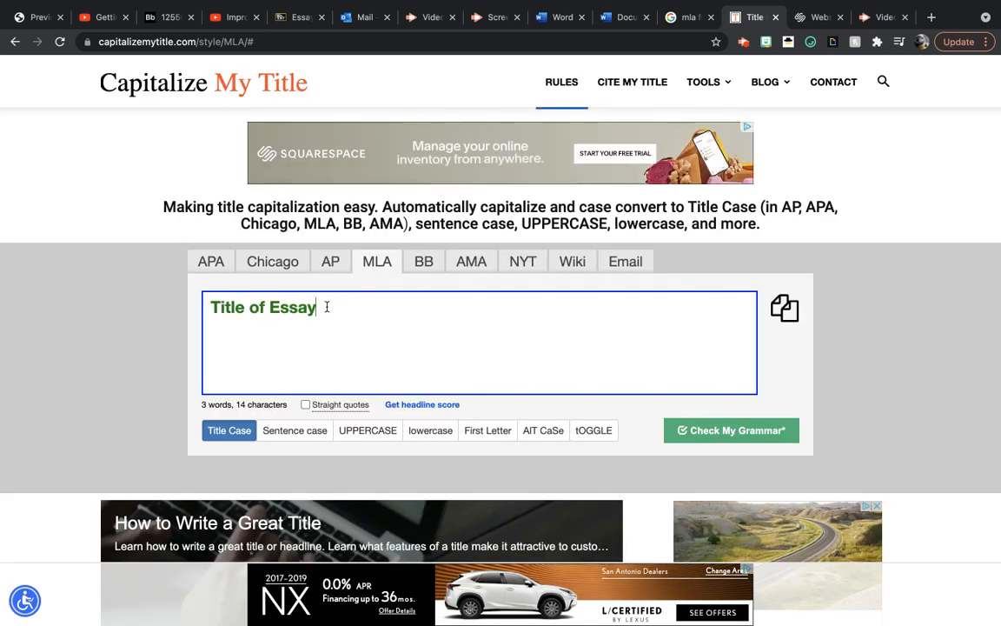
drag(328, 307, 209, 308)
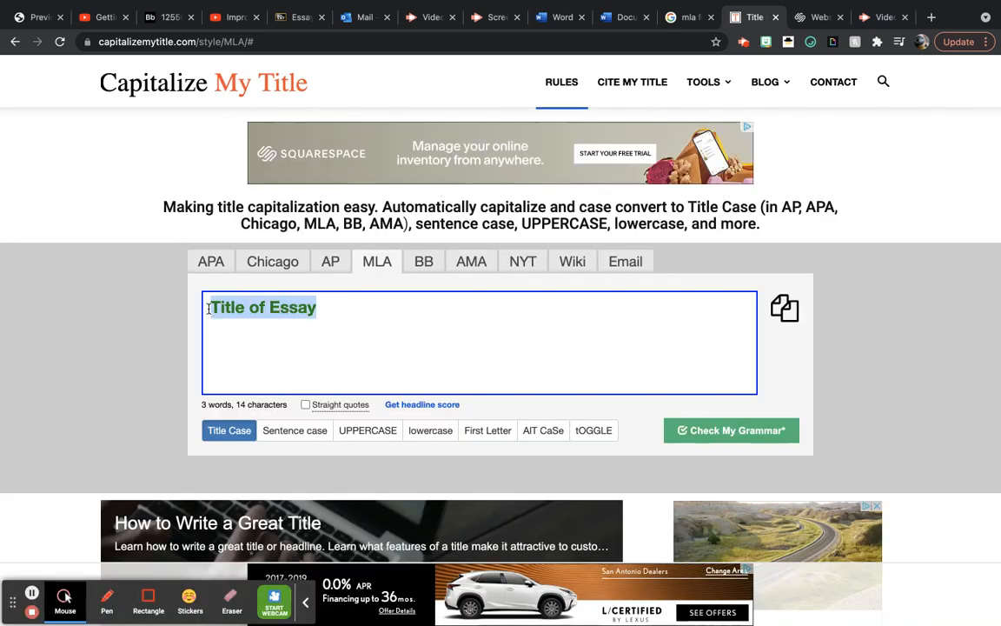
key(BackSpace)
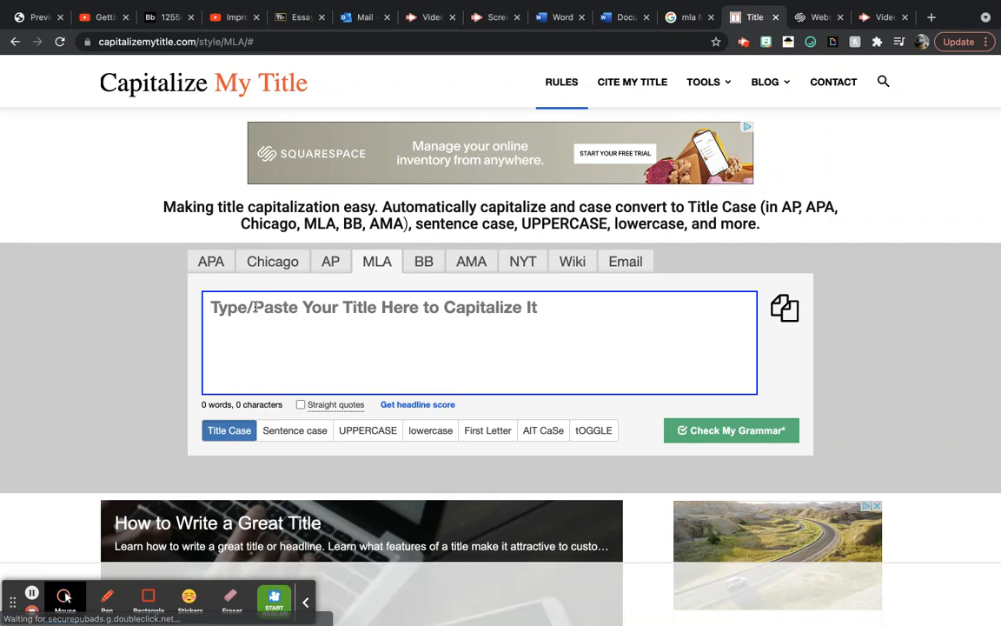
text(Title of Essa)
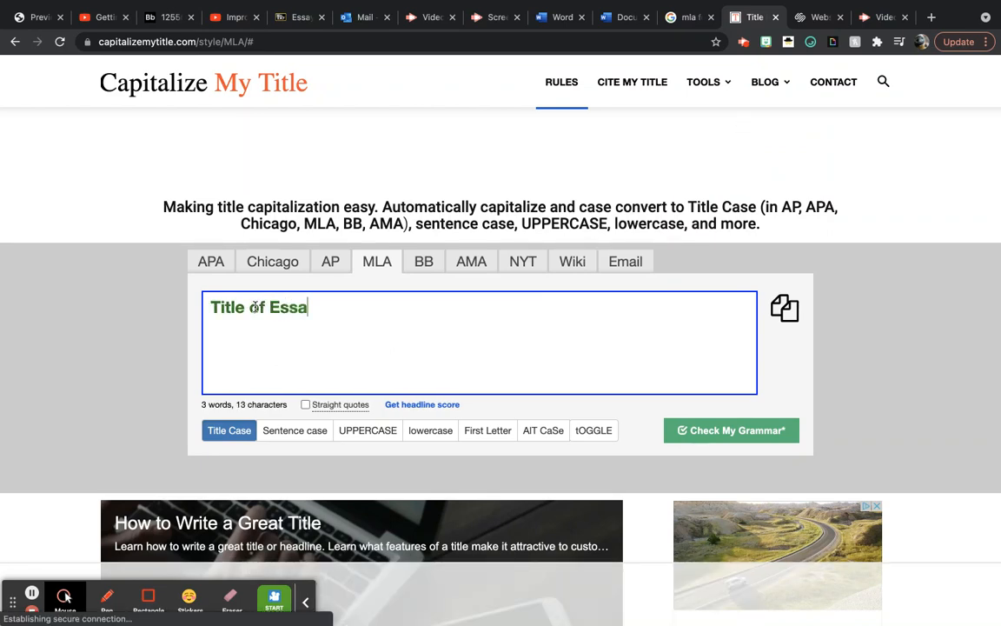
text(y)
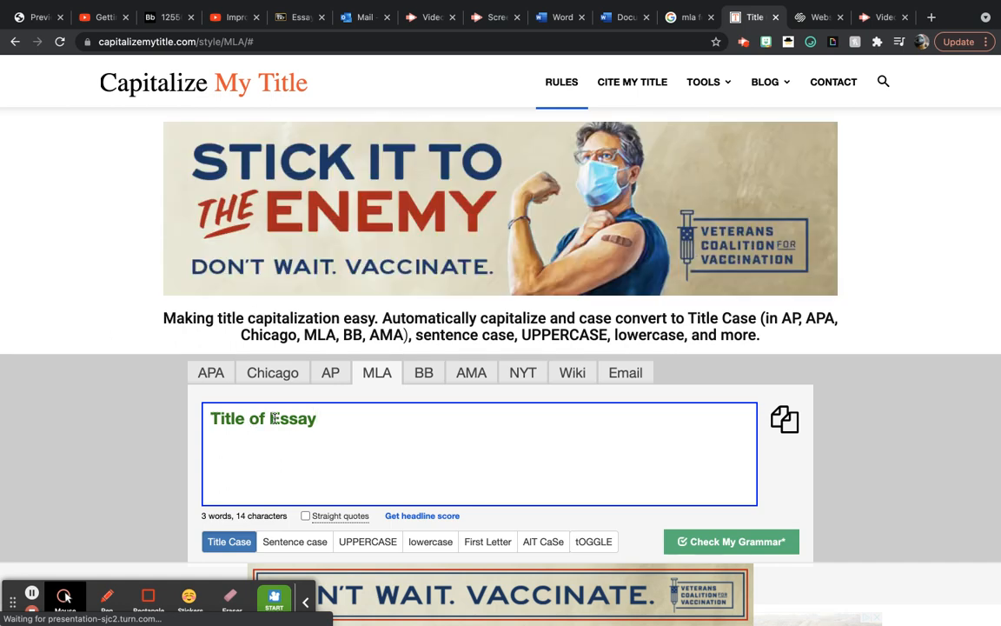
Step: Return to the Word document and review the line spacing options for the first body paragraph
click(619, 18)
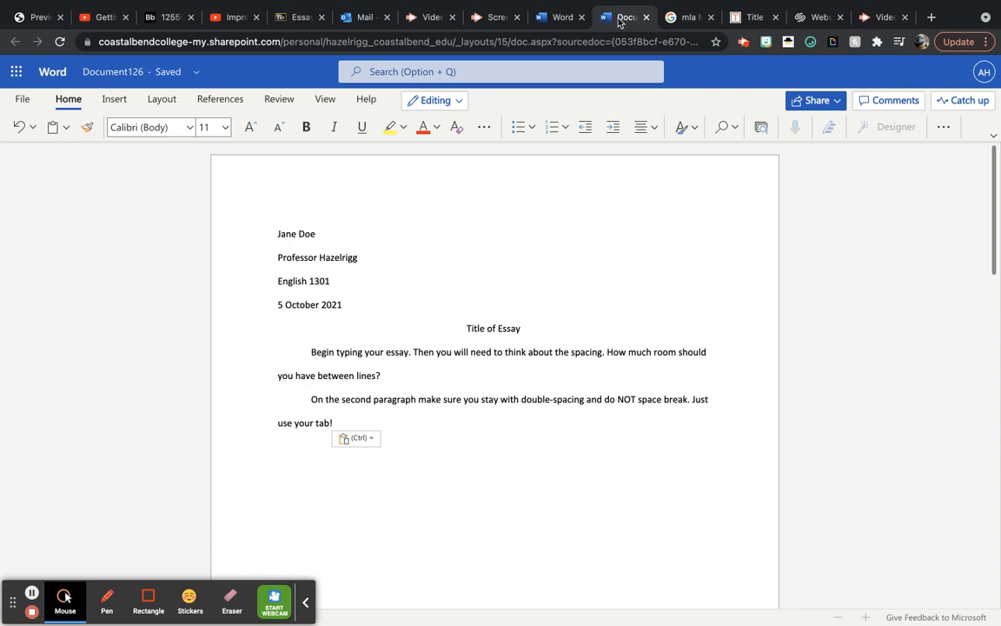
click(308, 352)
click(945, 127)
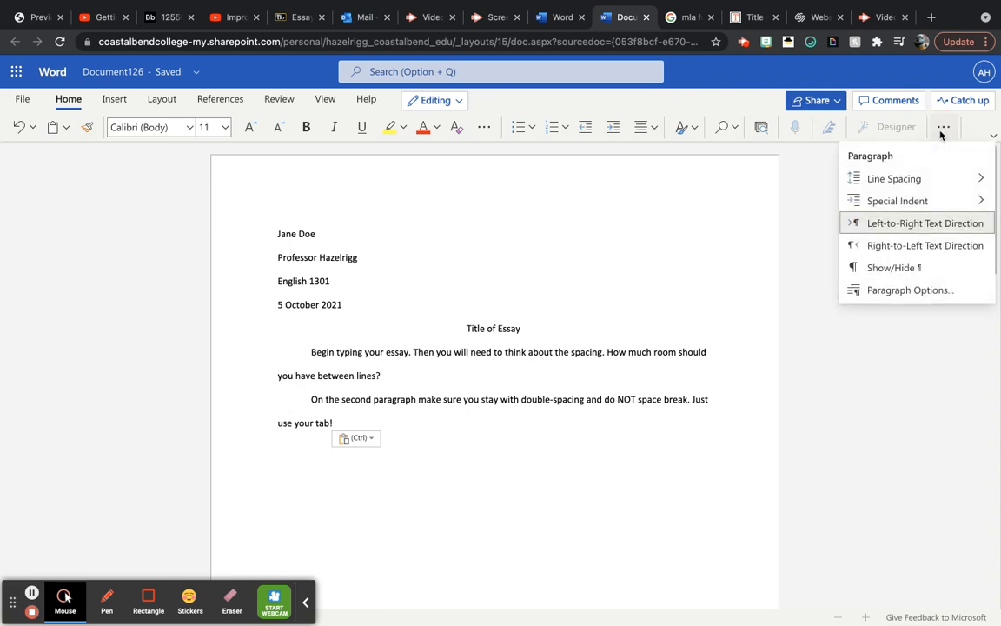
mouse_move(917, 186)
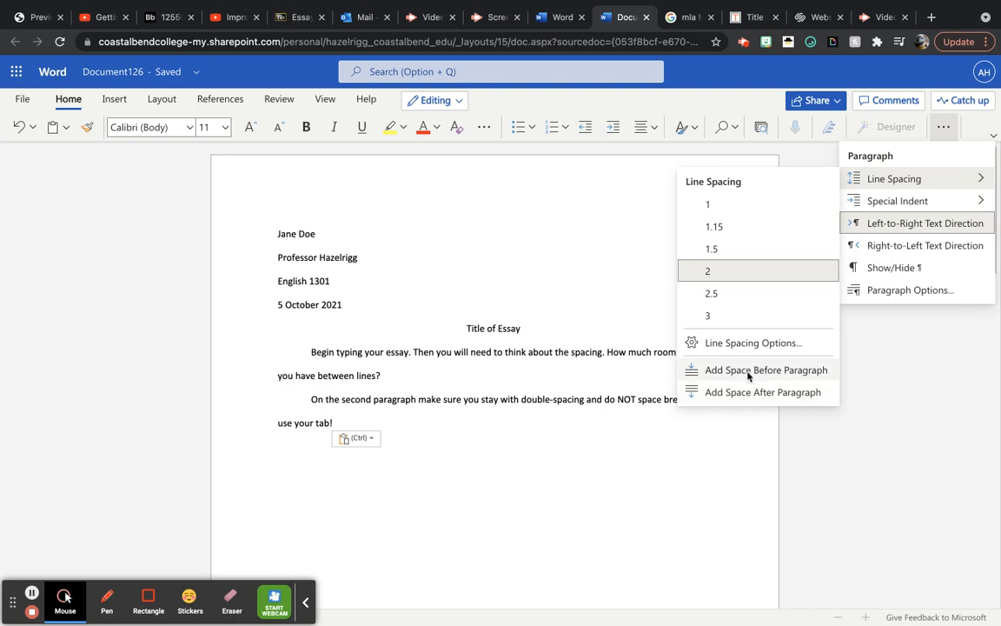
click(576, 339)
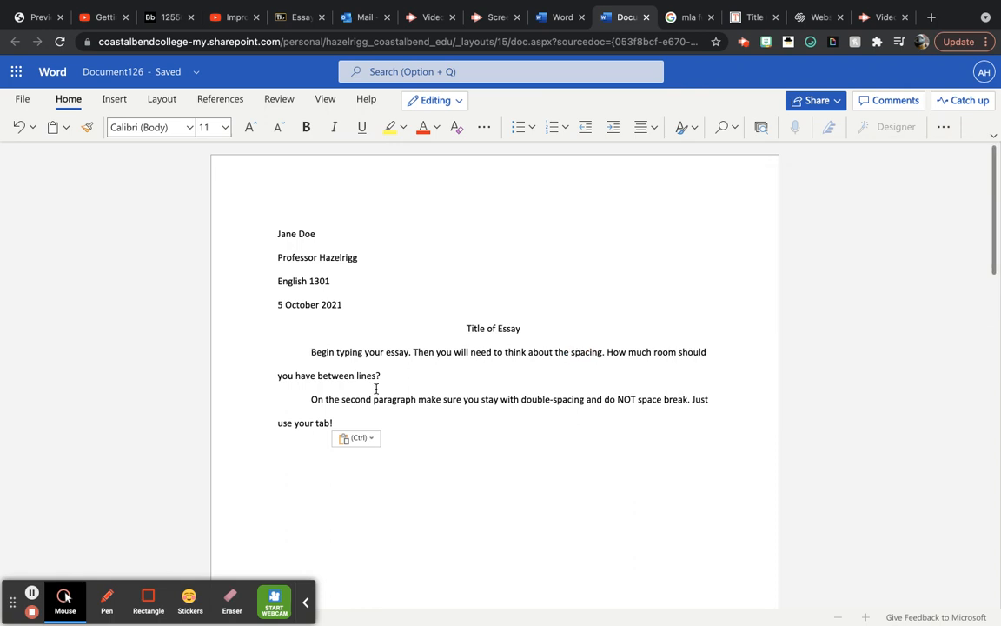
Step: Remove and reapply the first-line tab indent of both body paragraphs, trying a blank line between them
key(BackSpace)
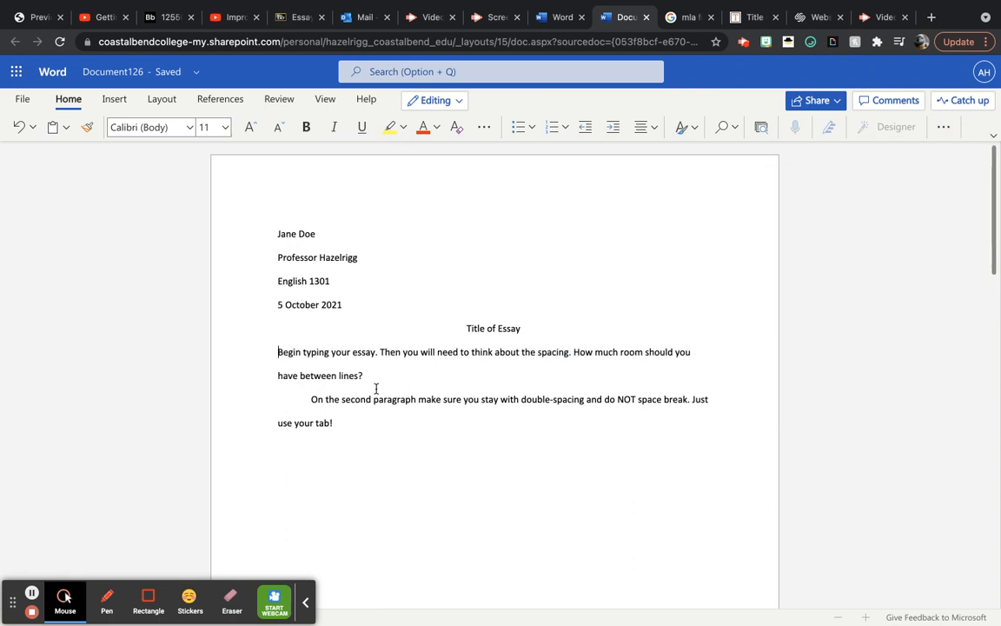
key(Tab)
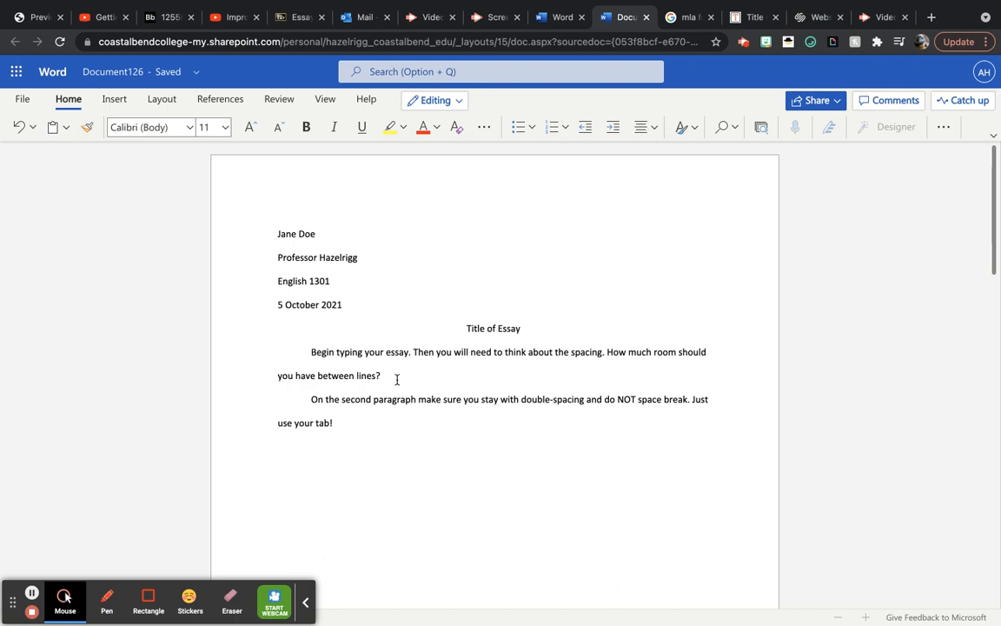
click(308, 399)
key(Return)
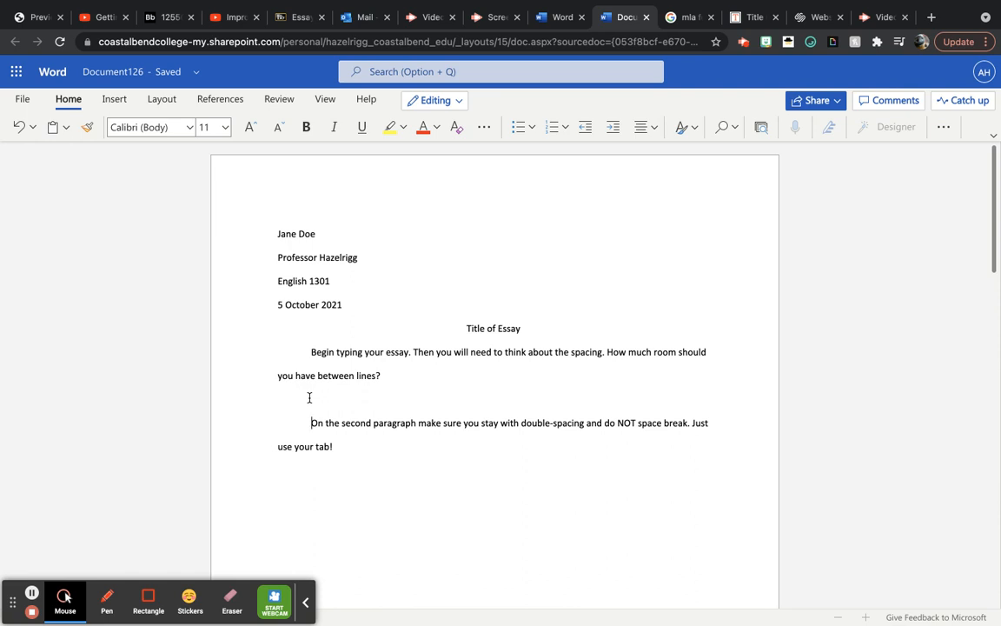
key(BackSpace)
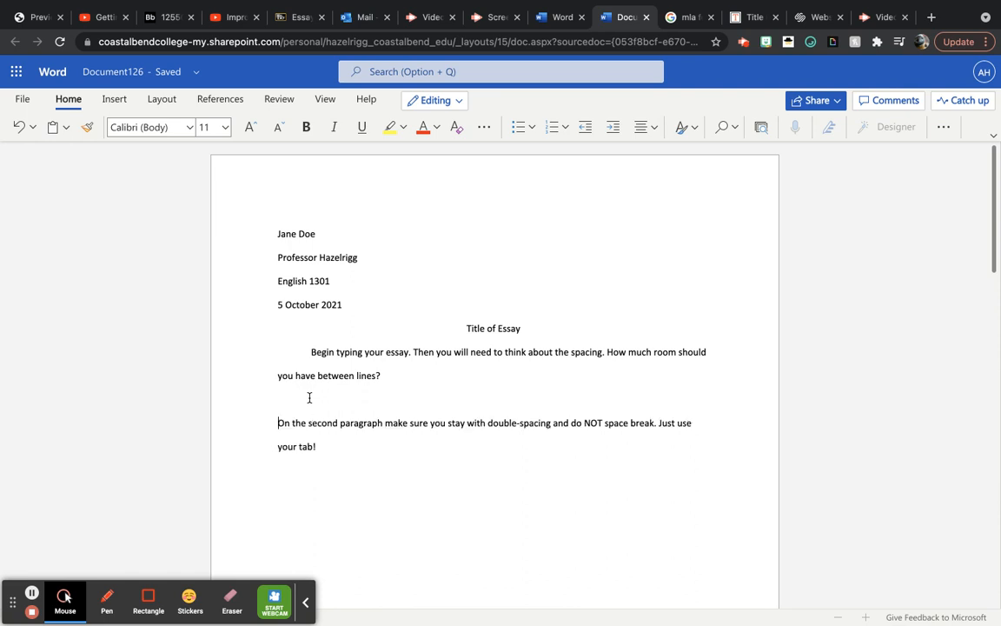
key(BackSpace)
key(Tab)
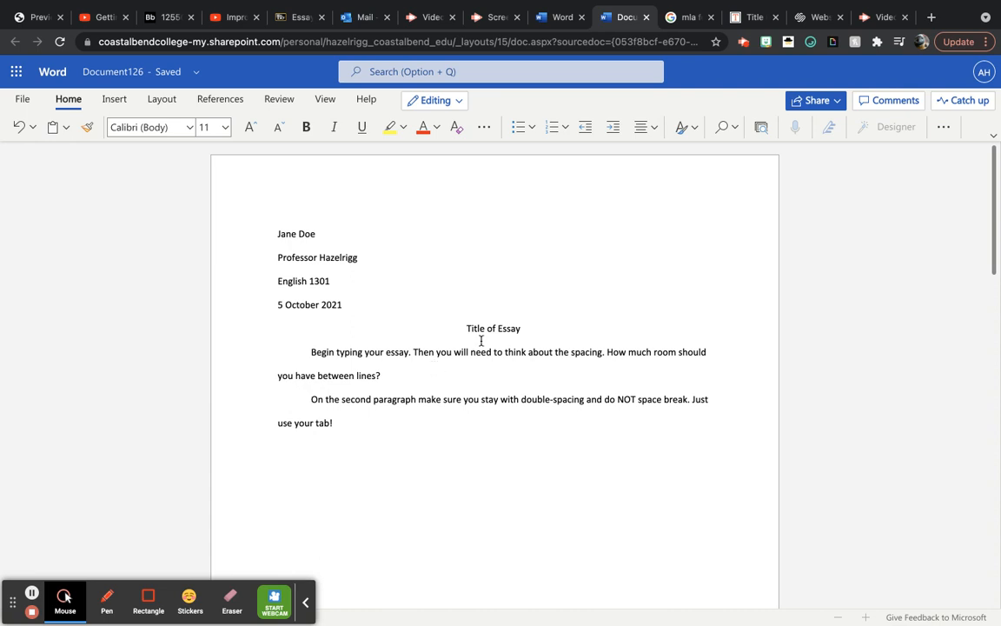
click(308, 603)
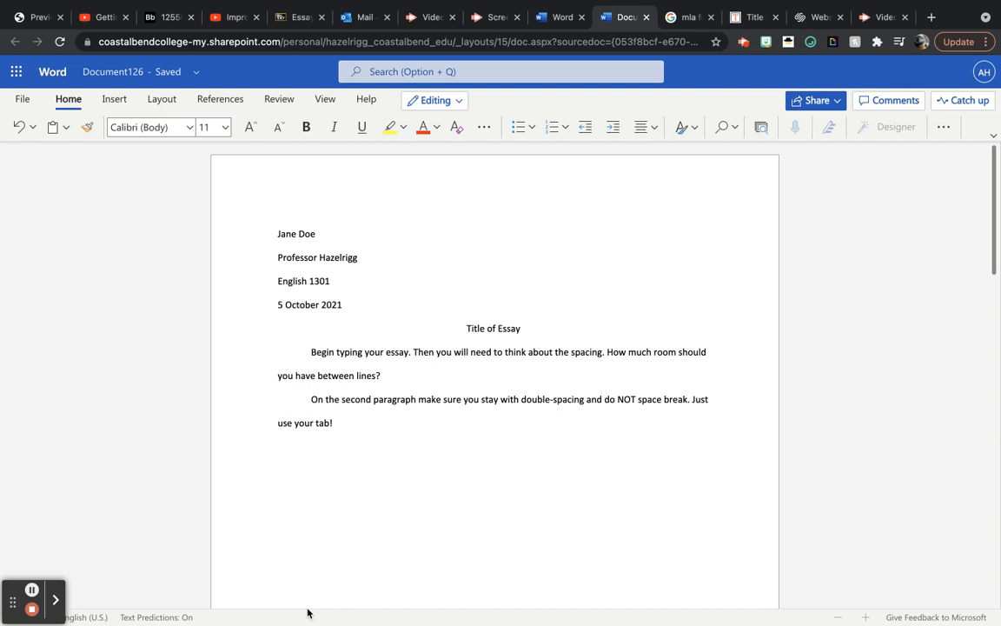
click(276, 235)
drag(276, 235, 344, 307)
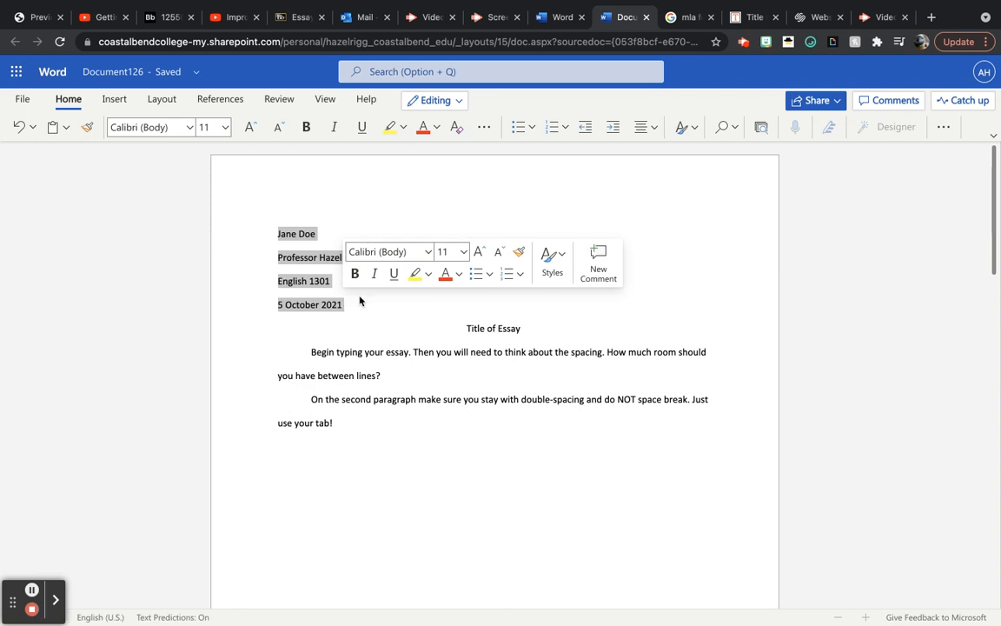
click(506, 182)
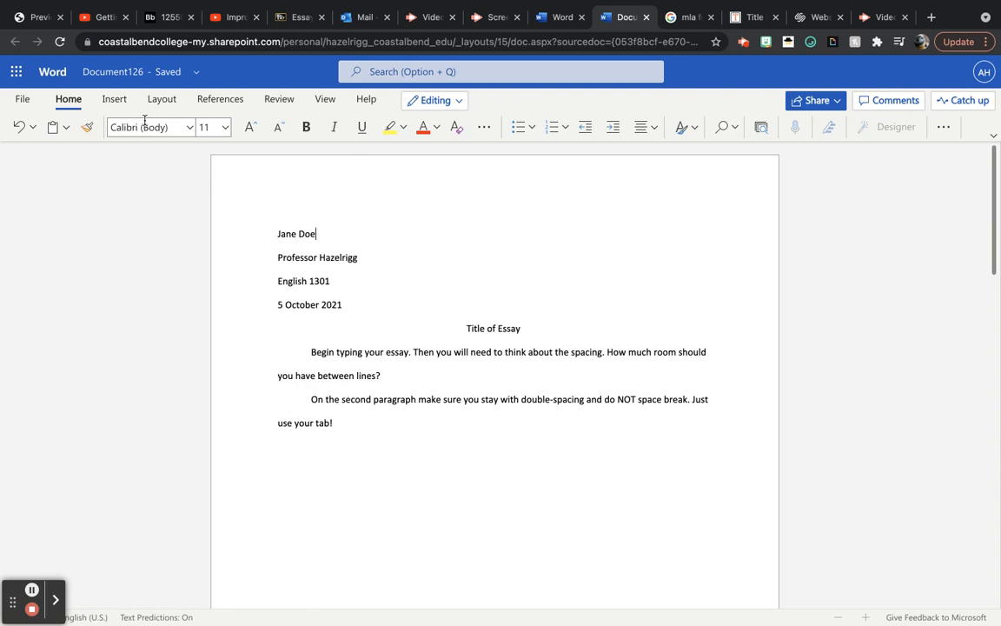
Step: Open the document header for editing and delete the existing surname and page number
click(116, 100)
click(598, 127)
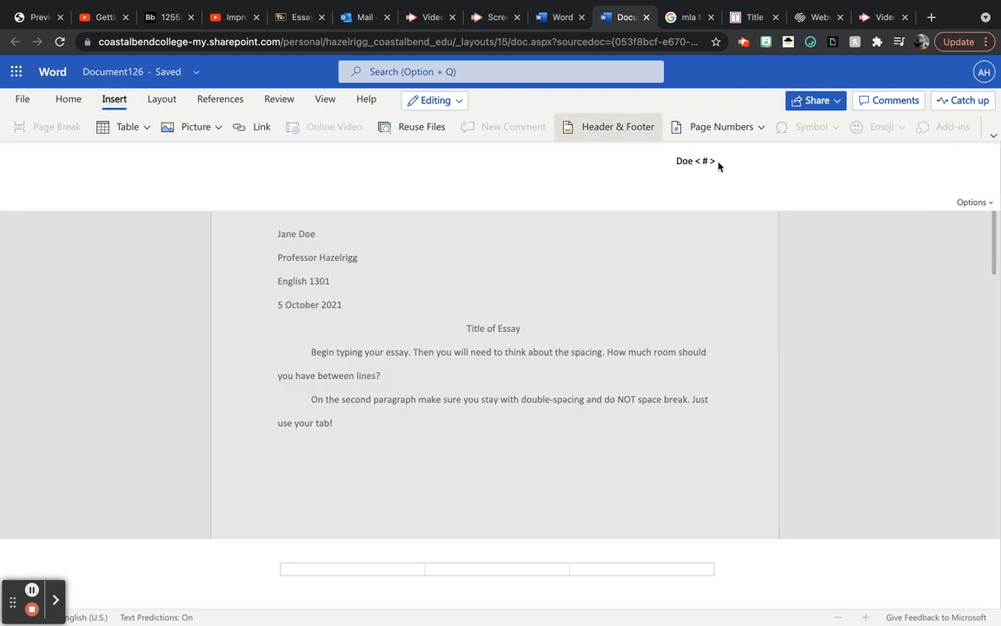
drag(714, 161, 666, 158)
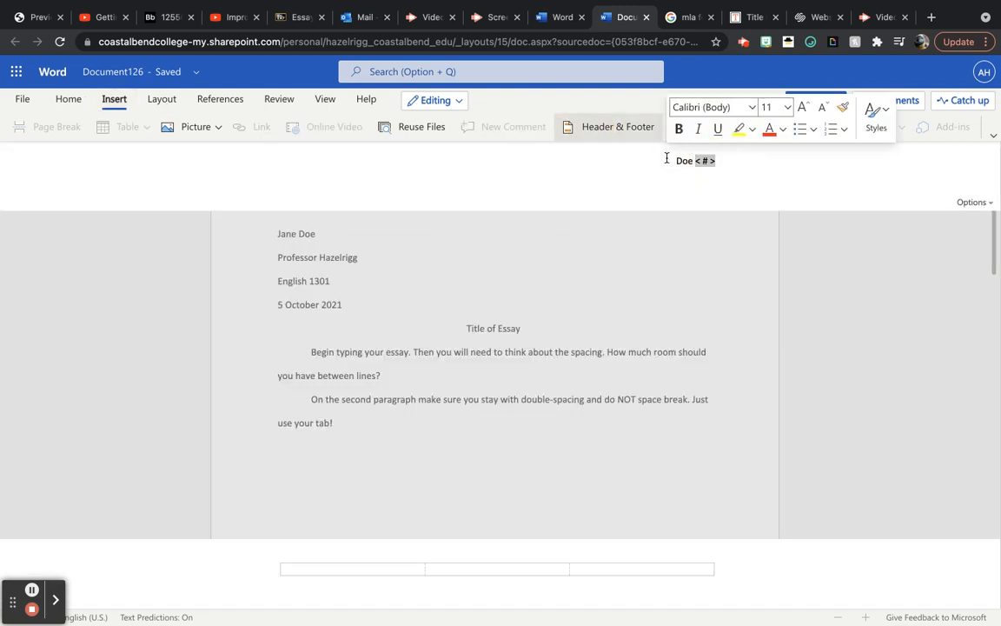
key(BackSpace)
key(BackSpace)
key(BackSpace)
key(BackSpace)
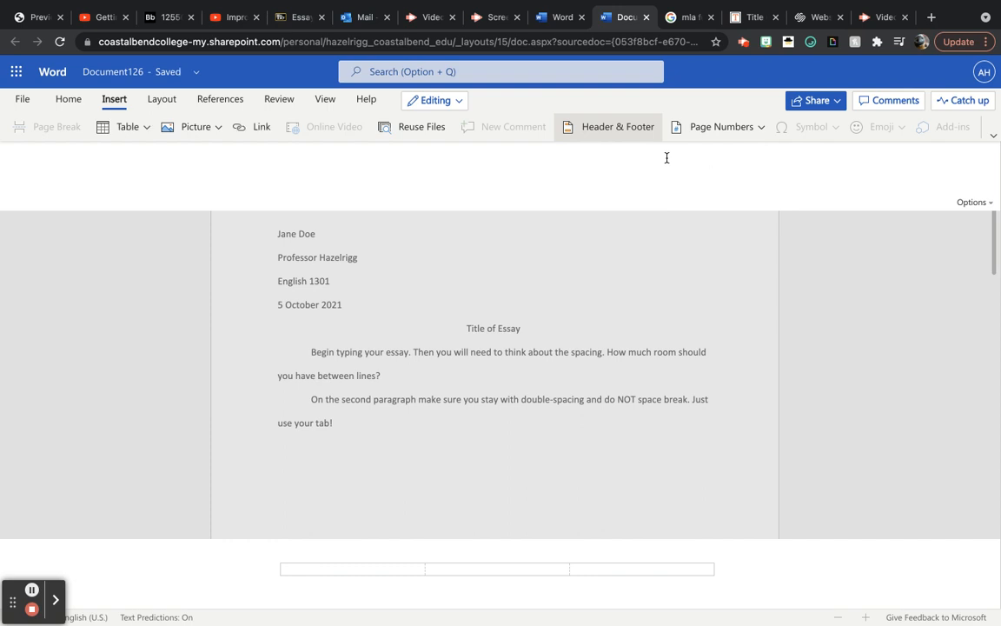
Step: Insert a page number in the upper-right corner of the page header, preceded by the student's surname
click(688, 132)
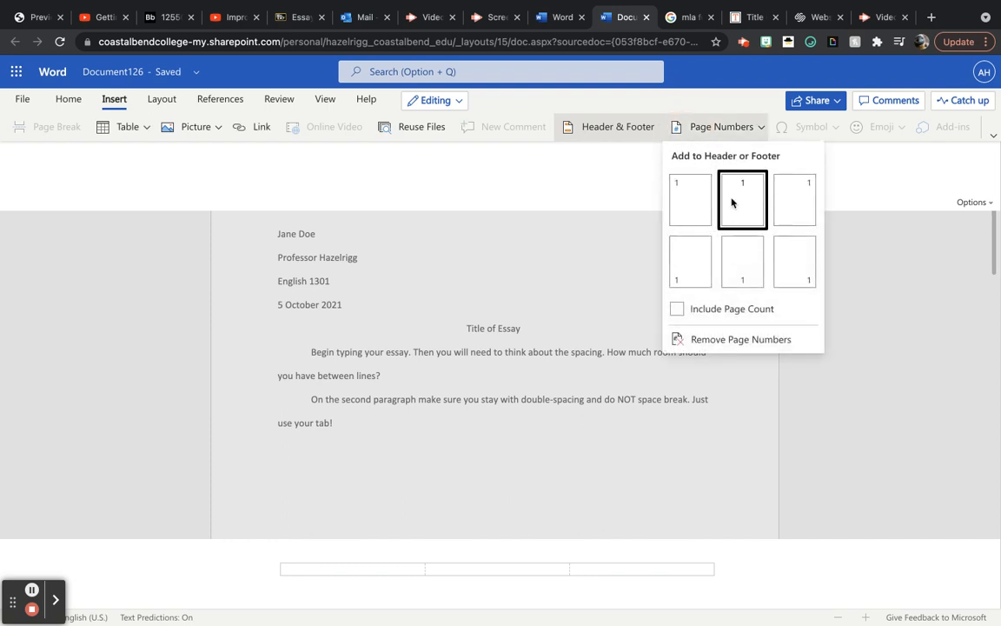
click(778, 202)
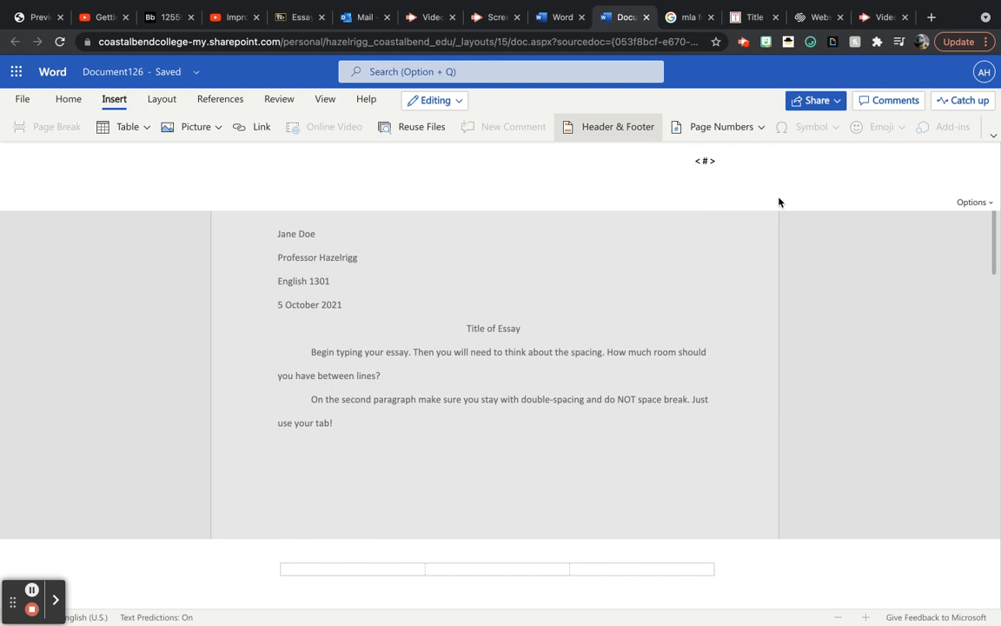
text(Doe)
Step: Set the header to be the same across the entire document and return to the body text
click(968, 201)
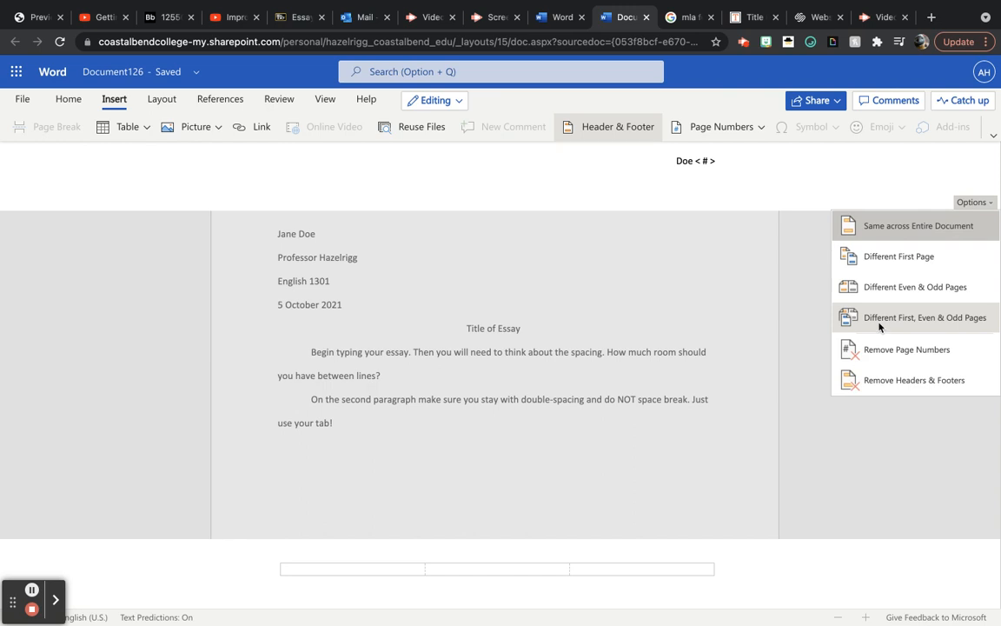
click(879, 229)
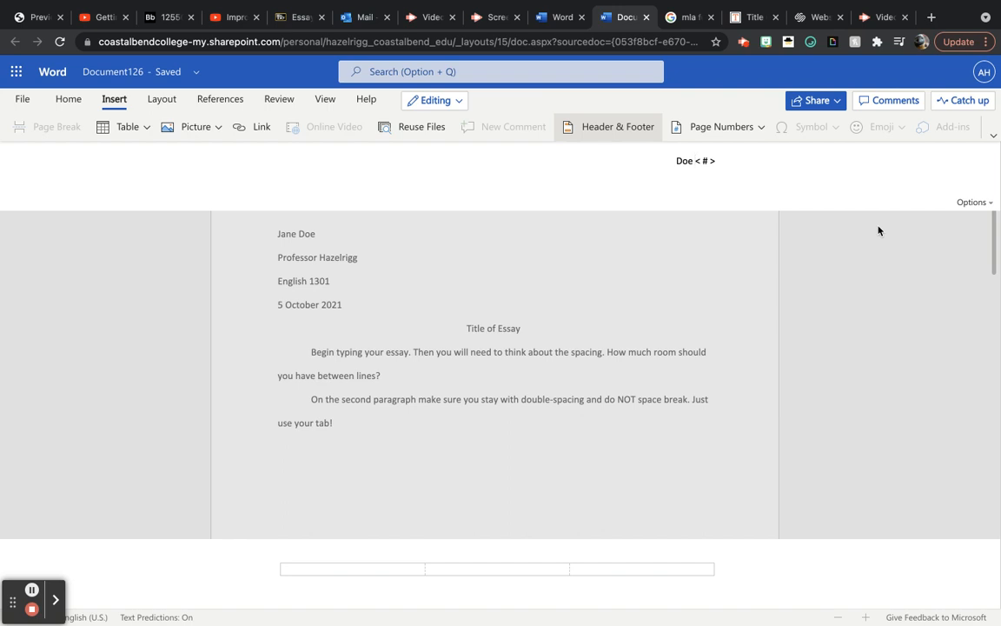
click(616, 133)
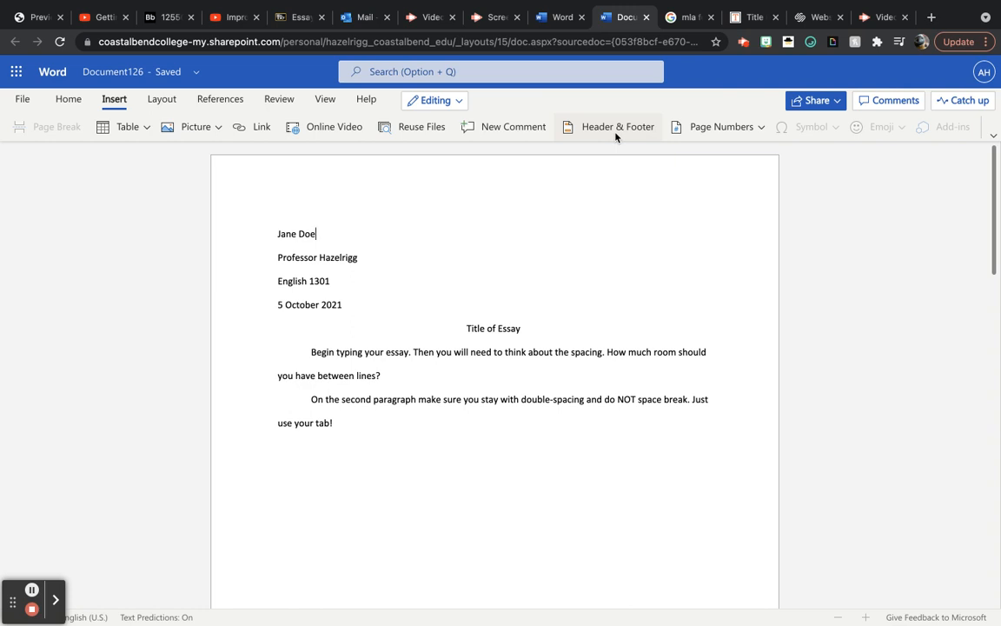
click(743, 41)
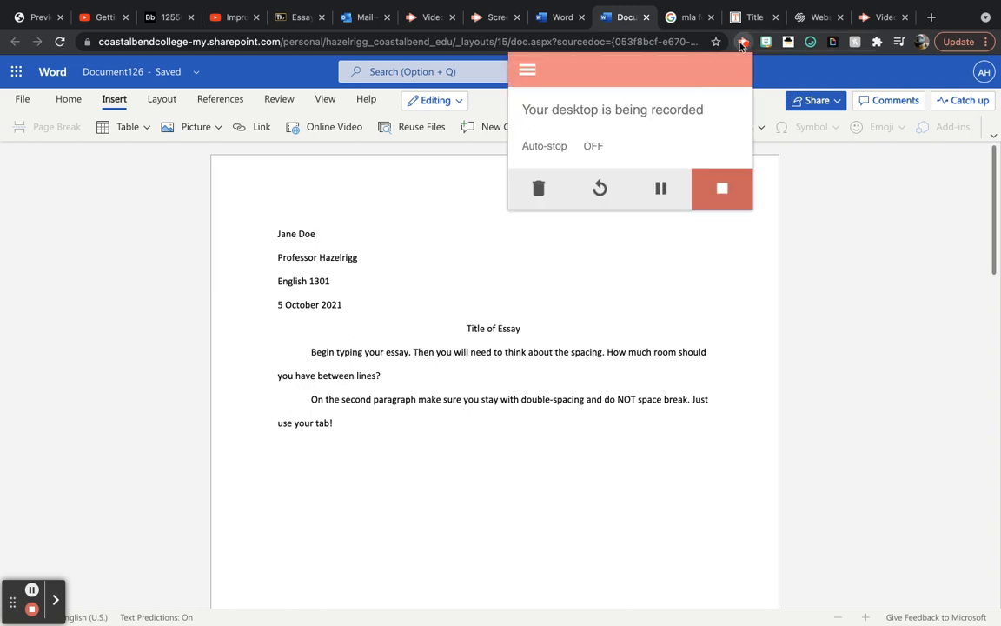